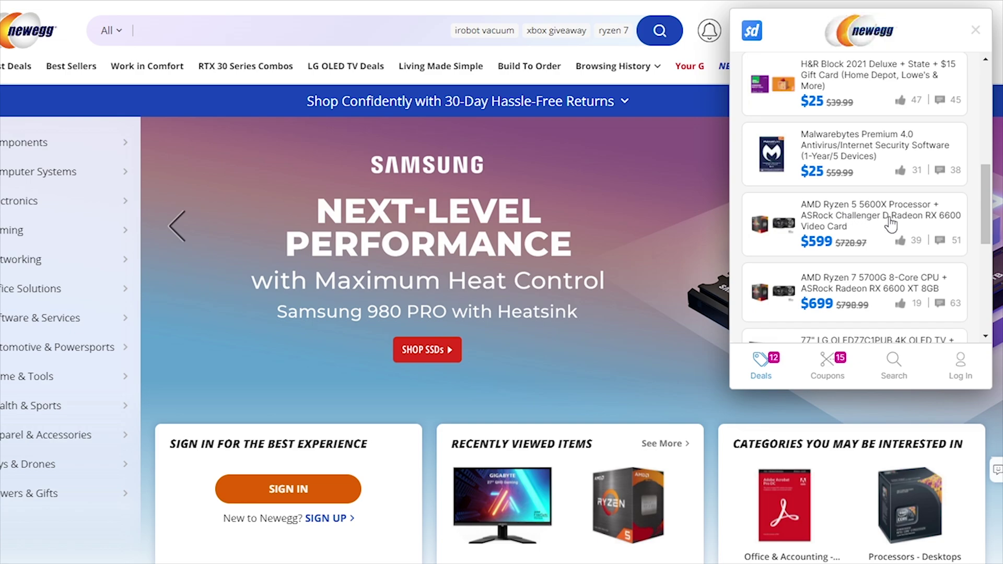
Step: Scroll up and down through the Newegg deals in the Slick Deals popup
scroll(905, 224, down, 1)
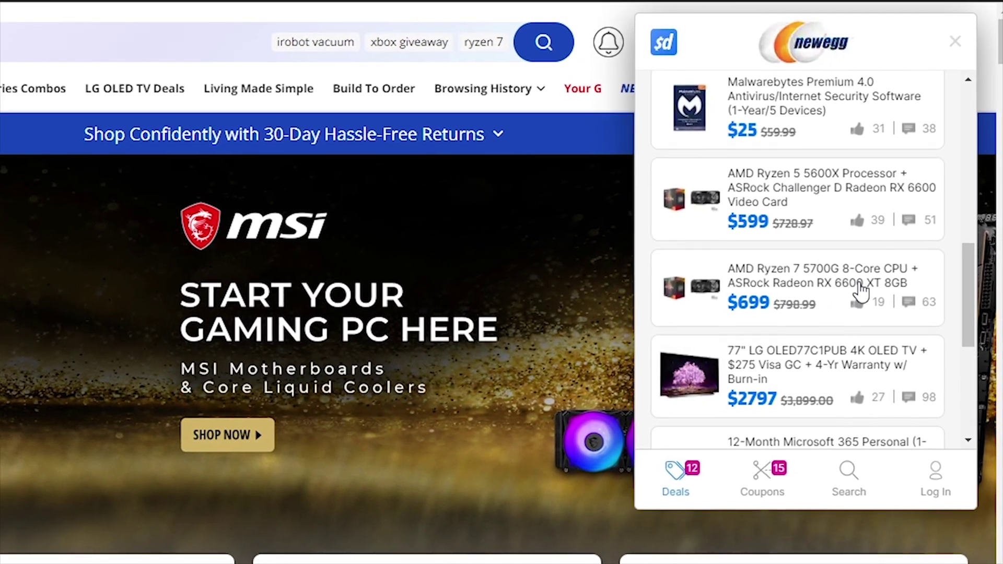
scroll(880, 258, down, 1)
scroll(855, 302, down, 3)
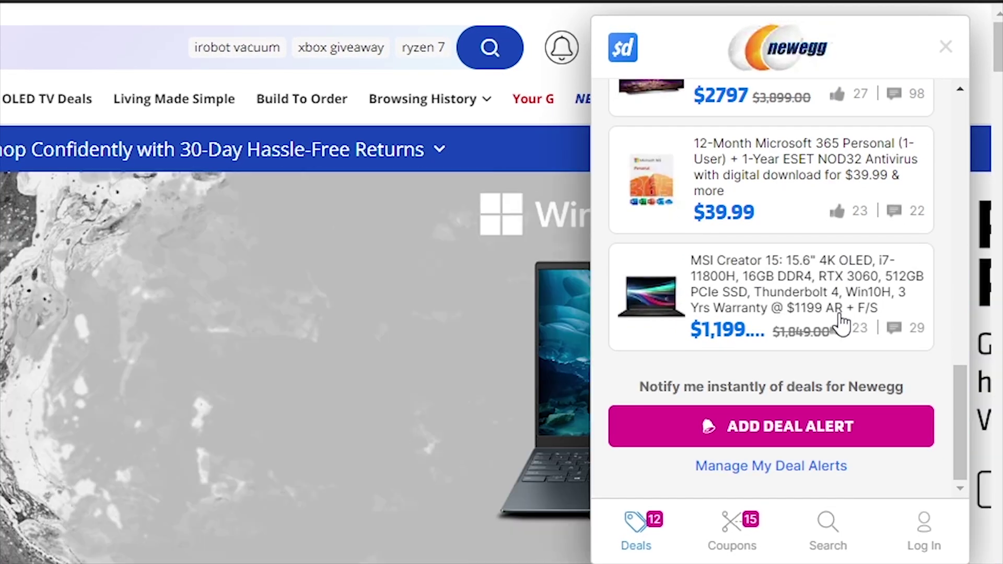
scroll(842, 324, up, 5)
scroll(842, 321, down, 1)
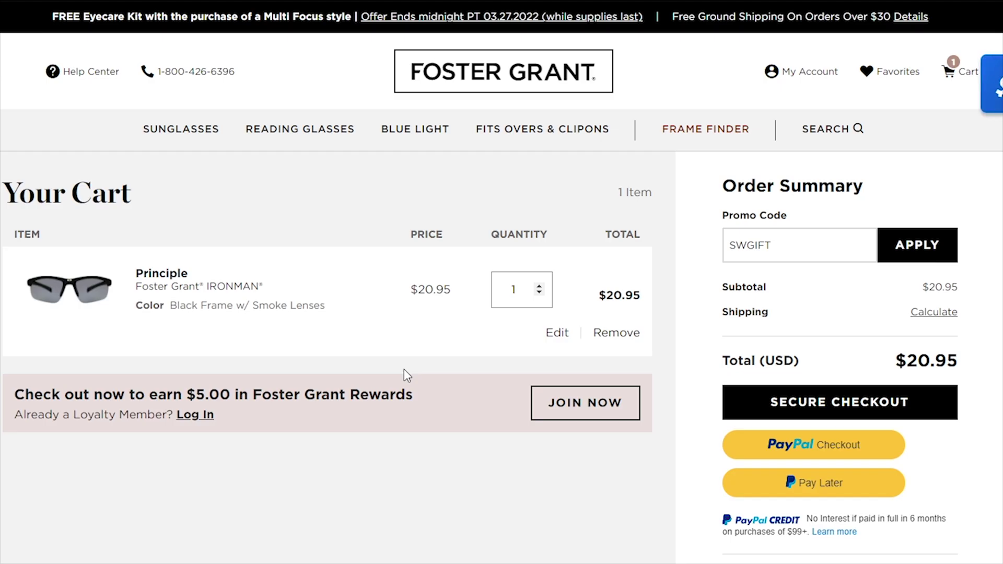
Step: Apply promo code SWGIFT so the Foster Grant cart total drops to $12.57
click(950, 261)
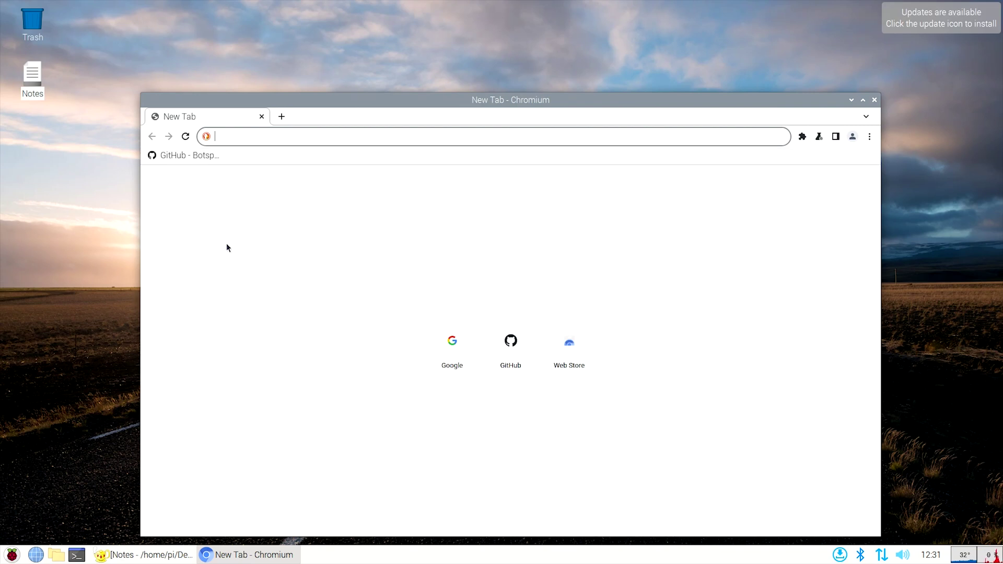
right_click(230, 133)
click(270, 214)
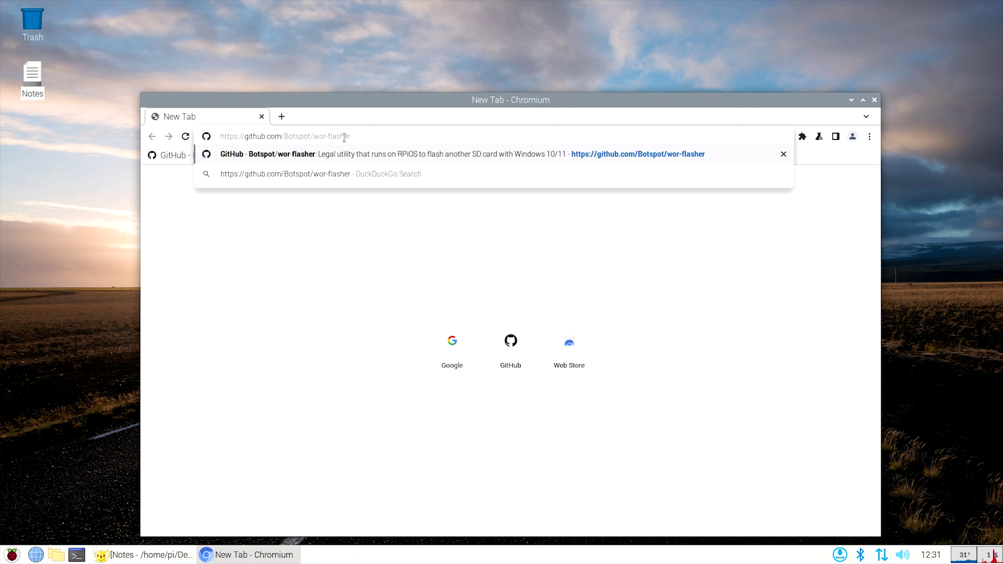
Step: Load the Botspot/wor-flasher GitHub page and scroll the README to the manual download instructions
key(Return)
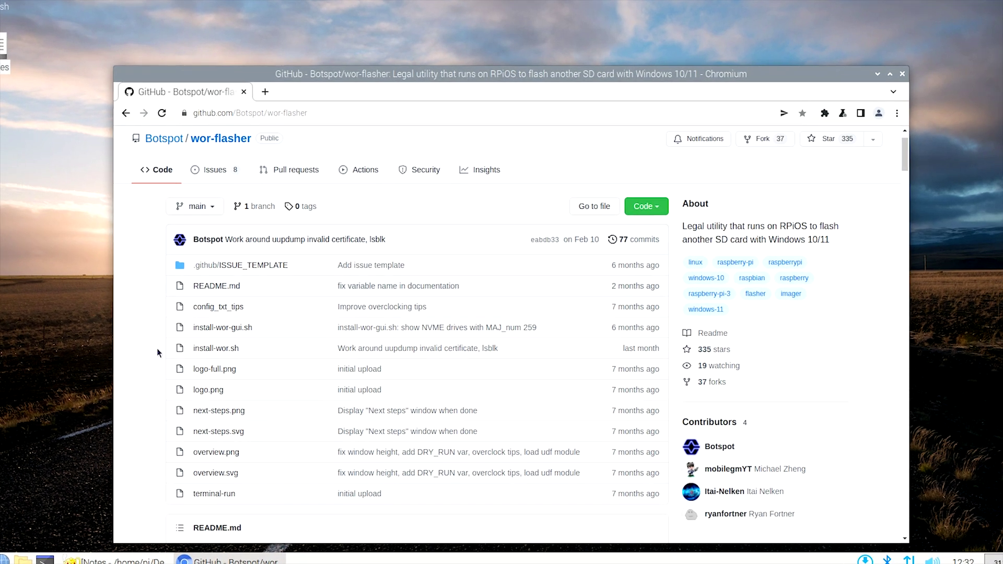
scroll(172, 355, down, 3)
scroll(102, 334, down, 5)
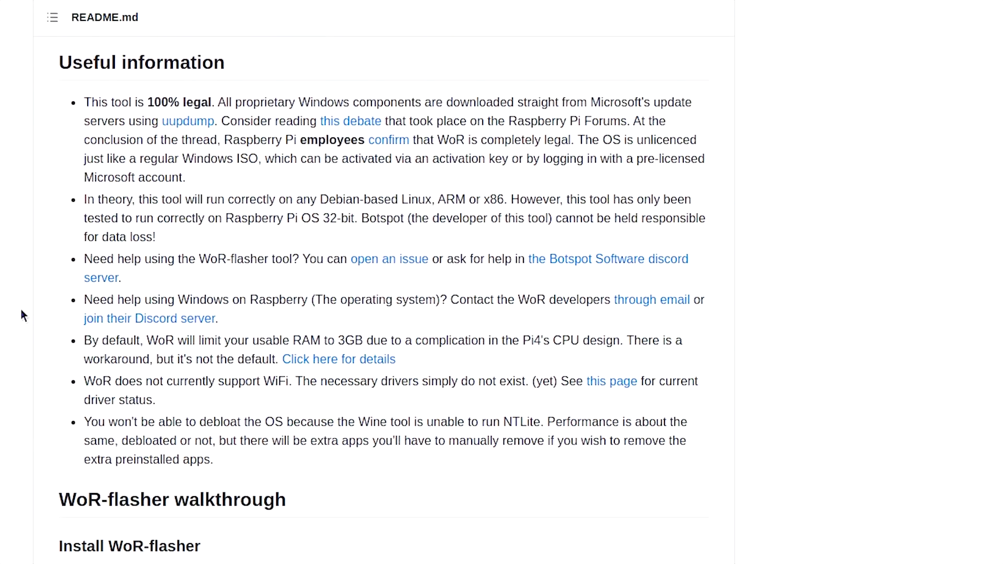
scroll(21, 313, down, 6)
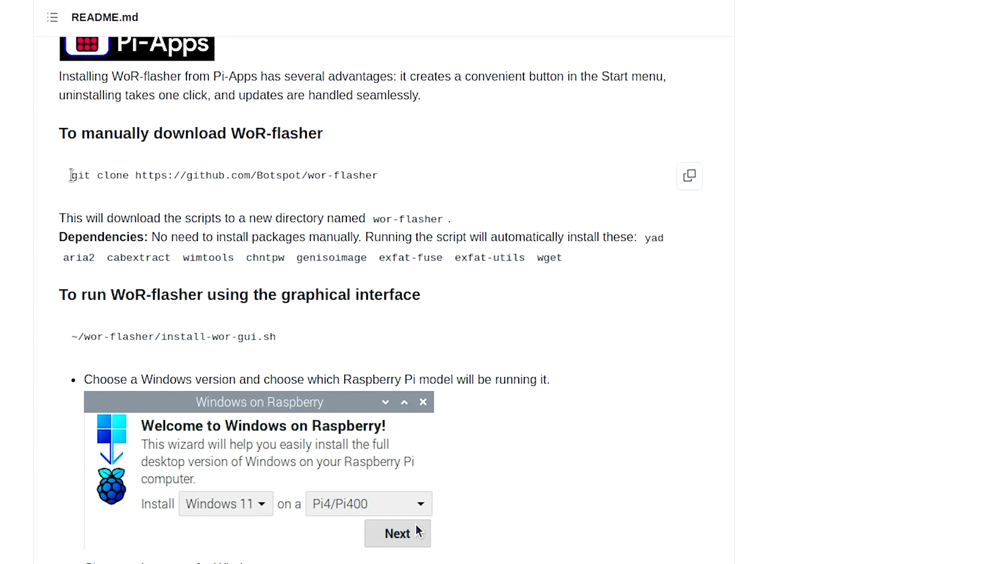
Step: Copy the wor-flasher git clone command from the README and open a terminal
drag(72, 175, 378, 173)
click(378, 174)
triple_click(379, 175)
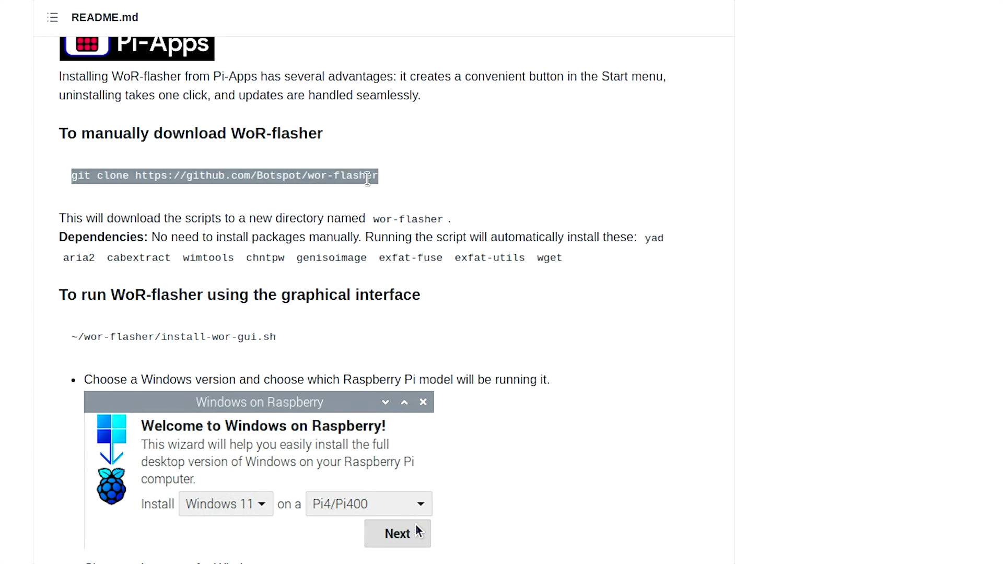
right_click(361, 181)
click(395, 196)
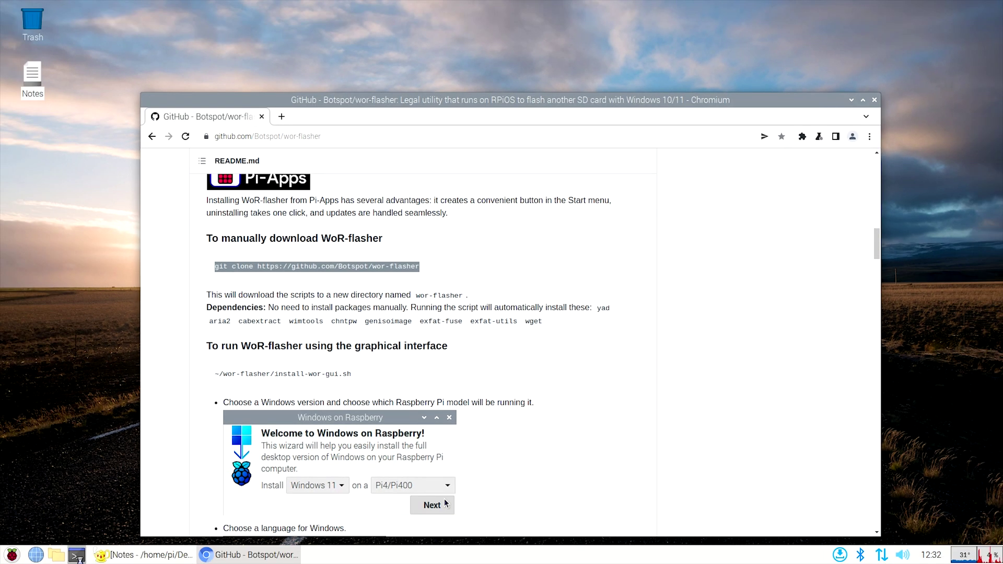
click(77, 555)
drag(158, 31, 202, 87)
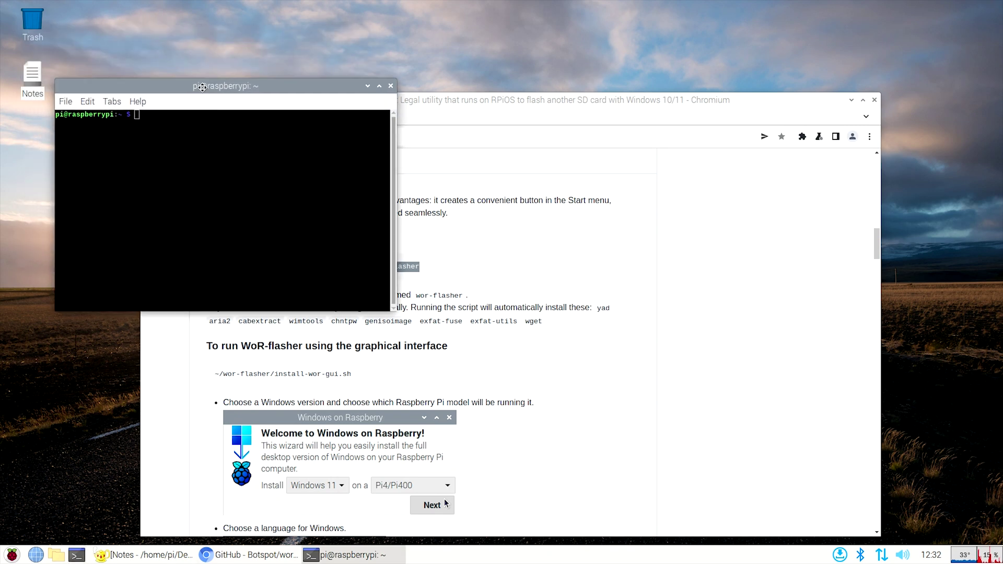
right_click(151, 115)
click(186, 177)
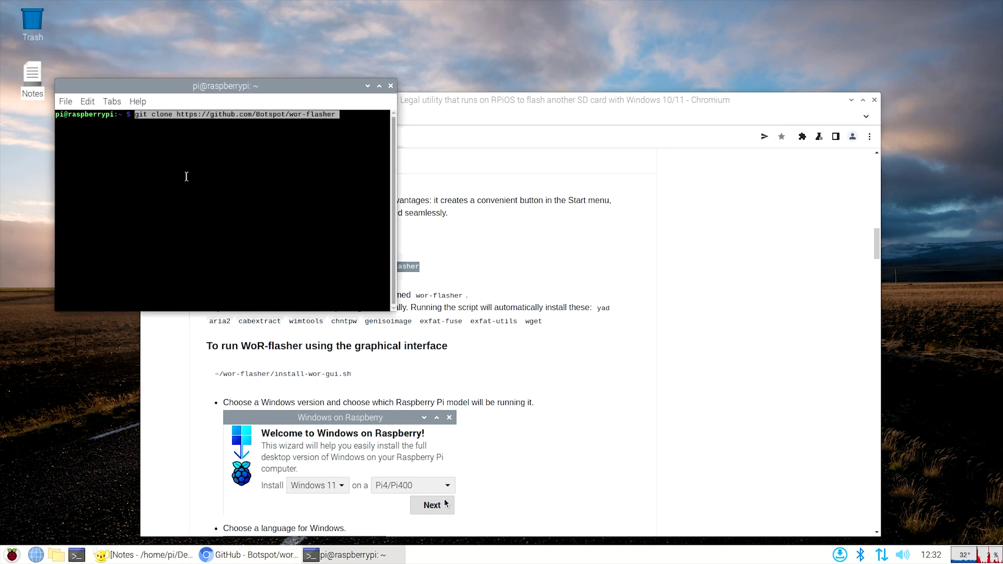
key(Return)
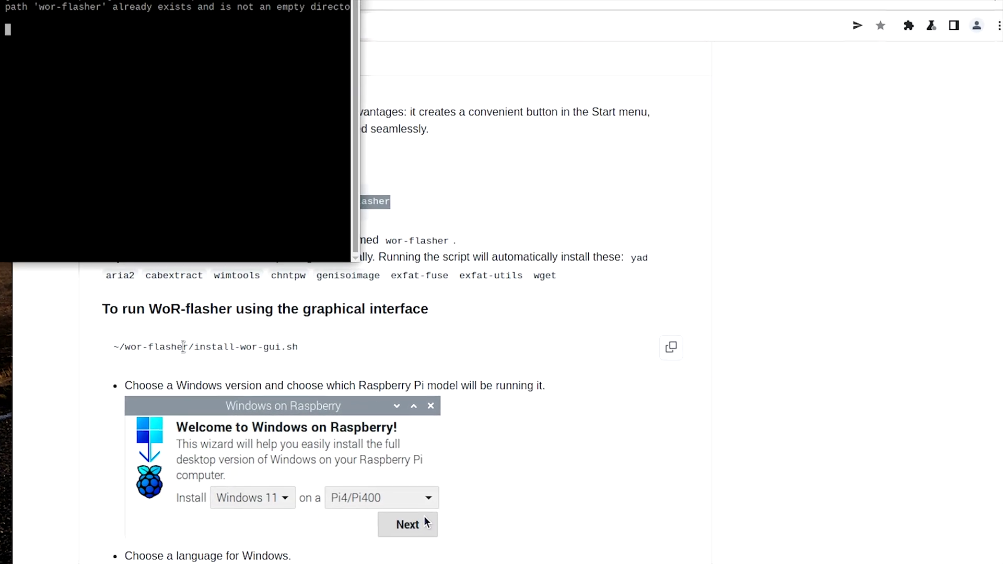
Step: Copy the ~/wor-flasher/install-wor-gui.sh command from the README in Chromium
click(150, 343)
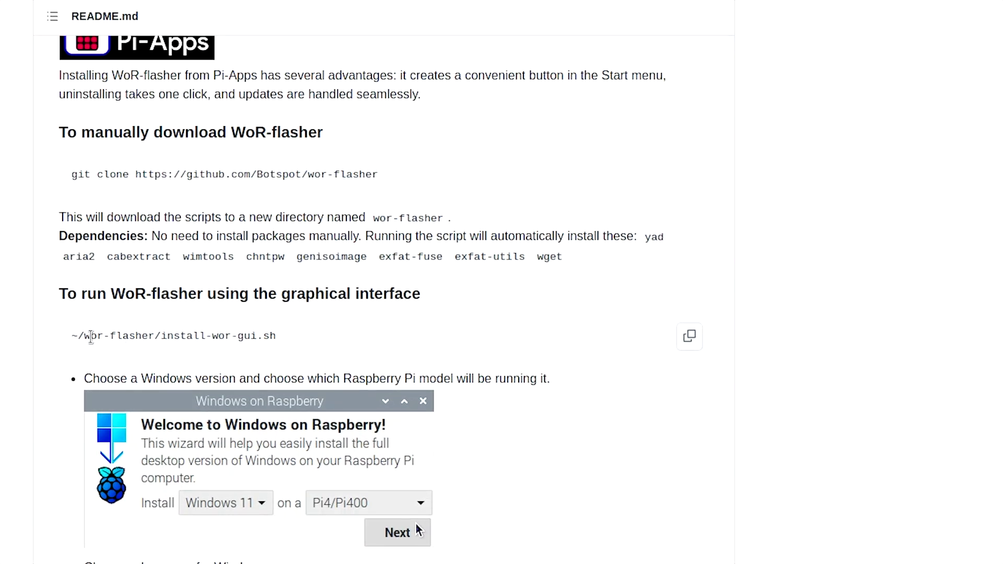
drag(73, 337, 275, 337)
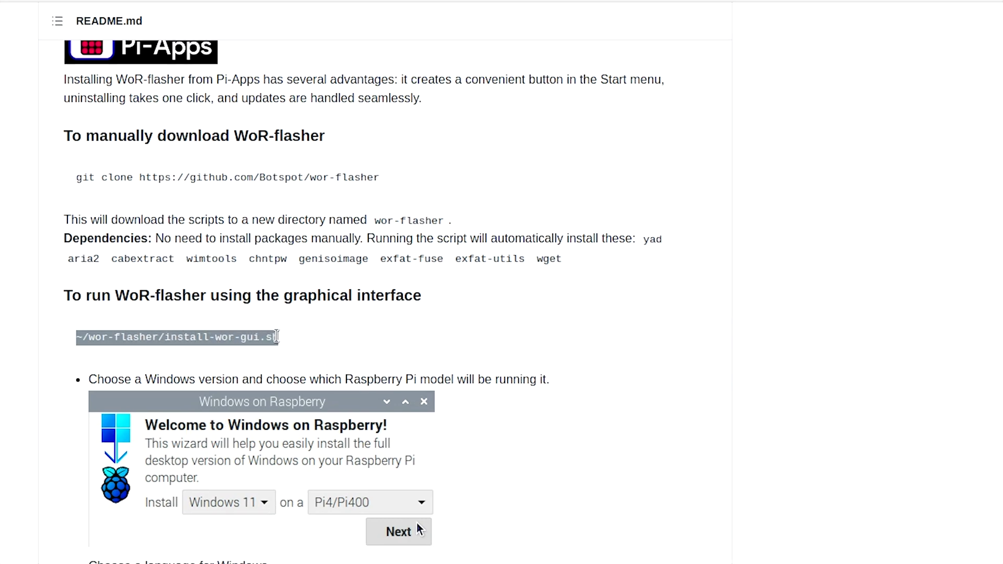
right_click(277, 336)
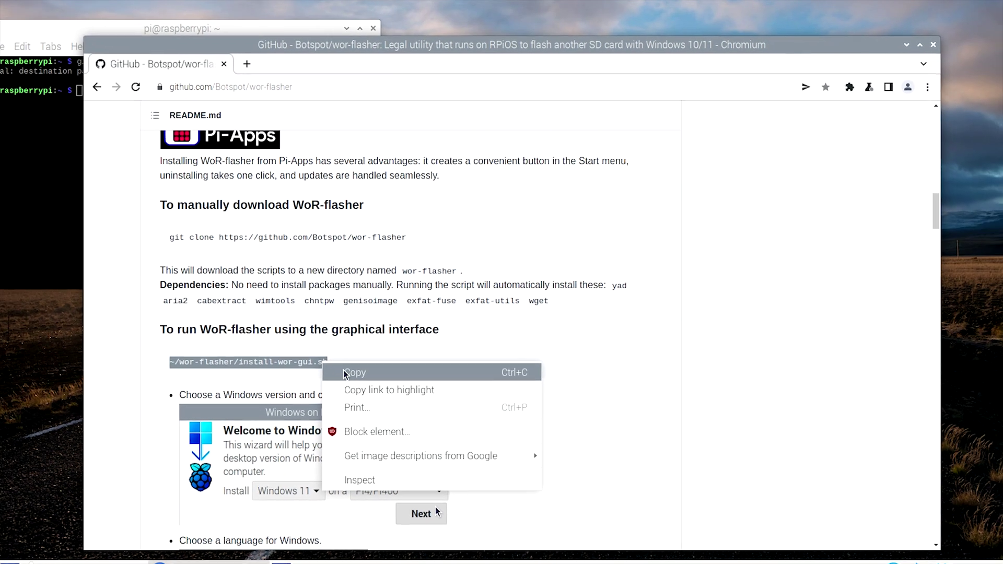
click(305, 351)
Step: Paste and run install-wor-gui.sh in the terminal to launch the Windows on Raspberry wizard
click(133, 136)
right_click(143, 138)
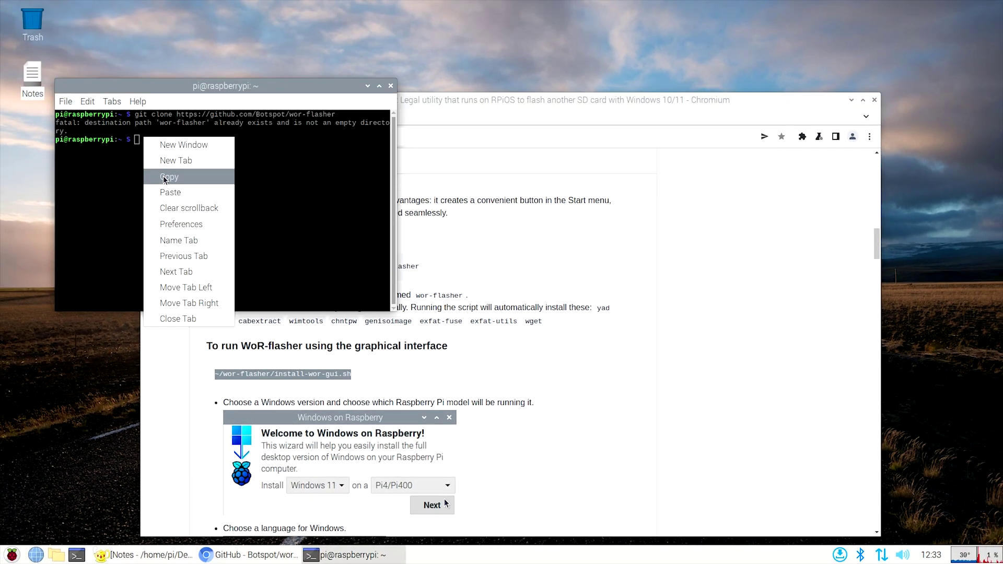
click(171, 198)
key(Return)
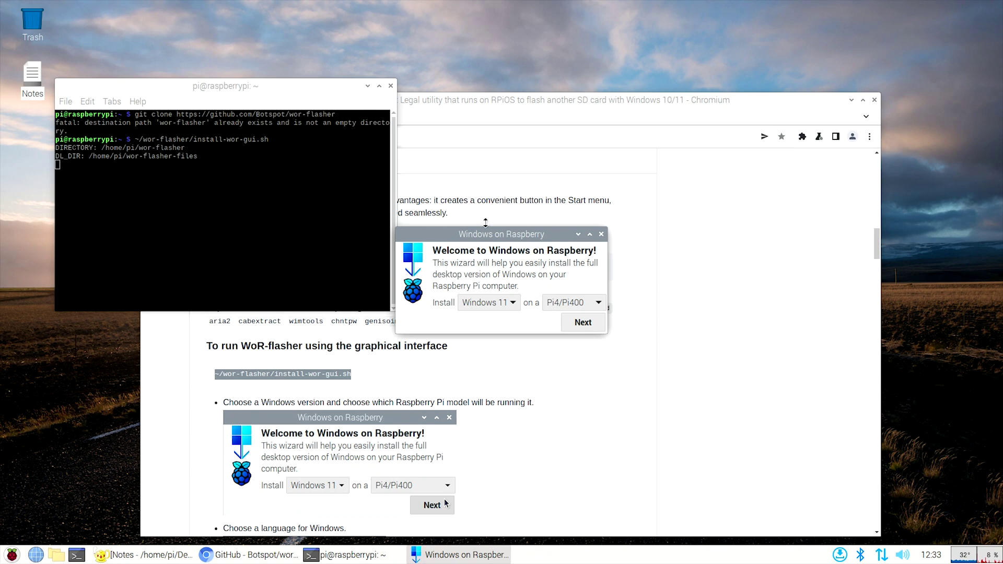
Step: Hide the terminal and browser, choose Windows 11 on Pi4/Pi400, and continue
click(369, 87)
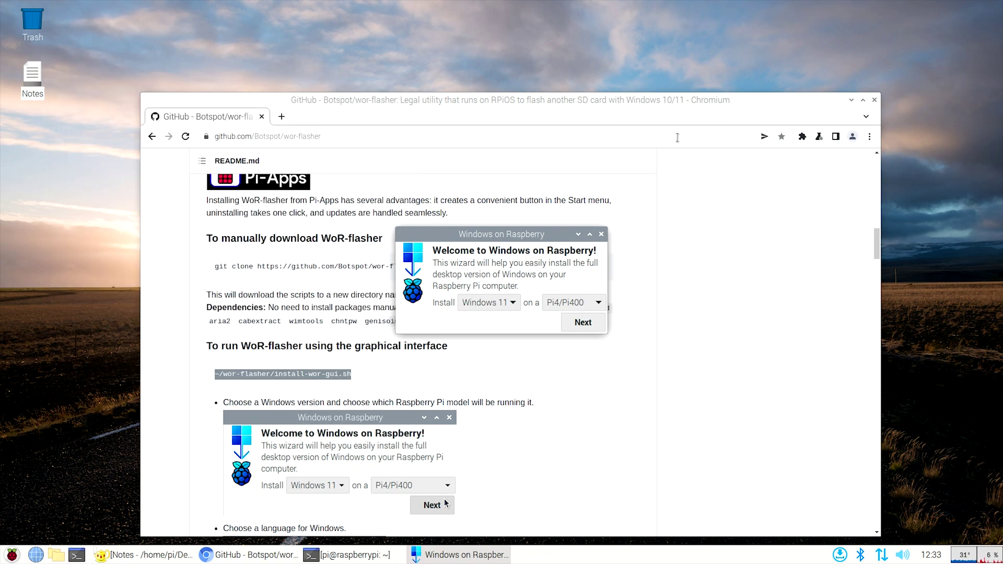
click(851, 100)
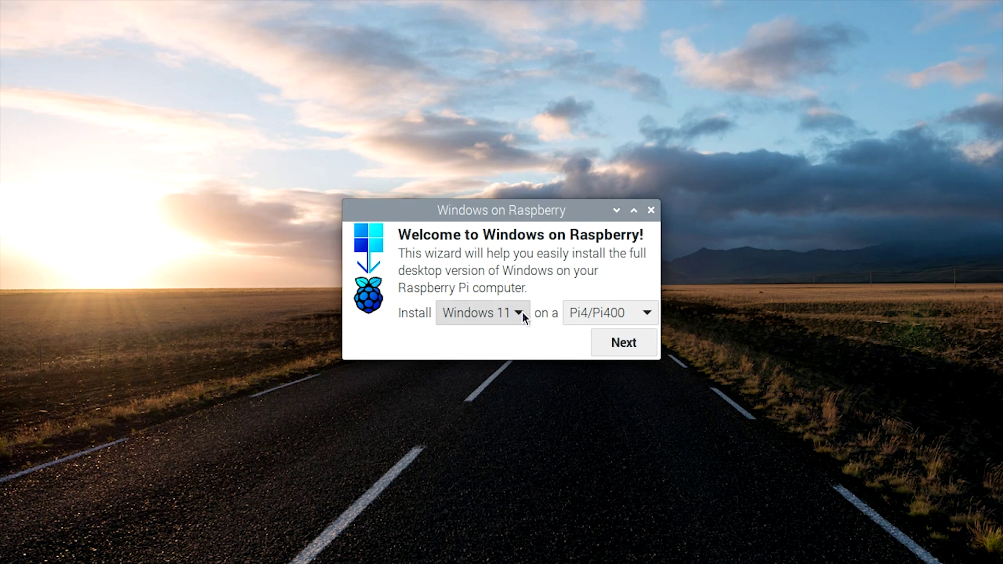
click(522, 312)
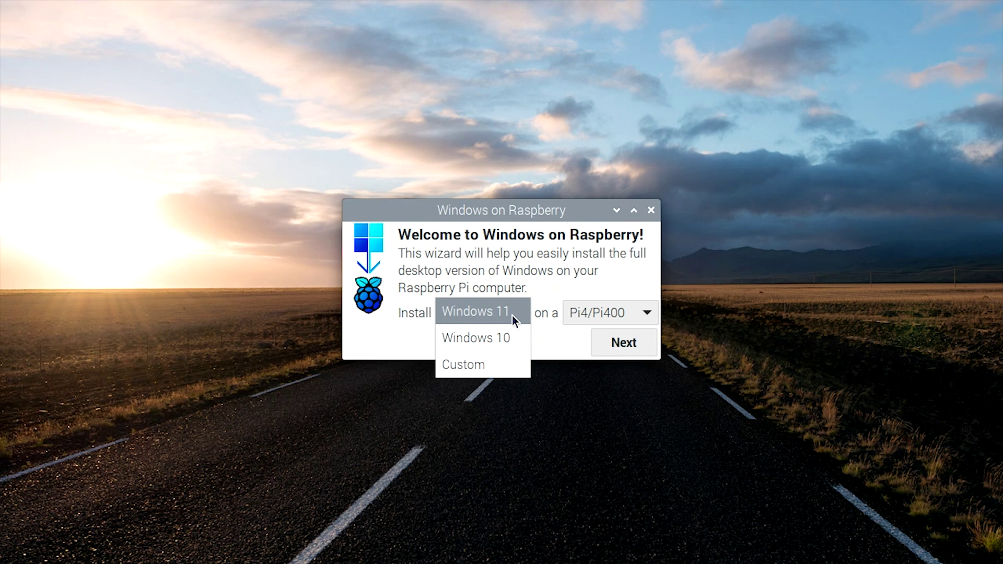
click(512, 316)
click(642, 316)
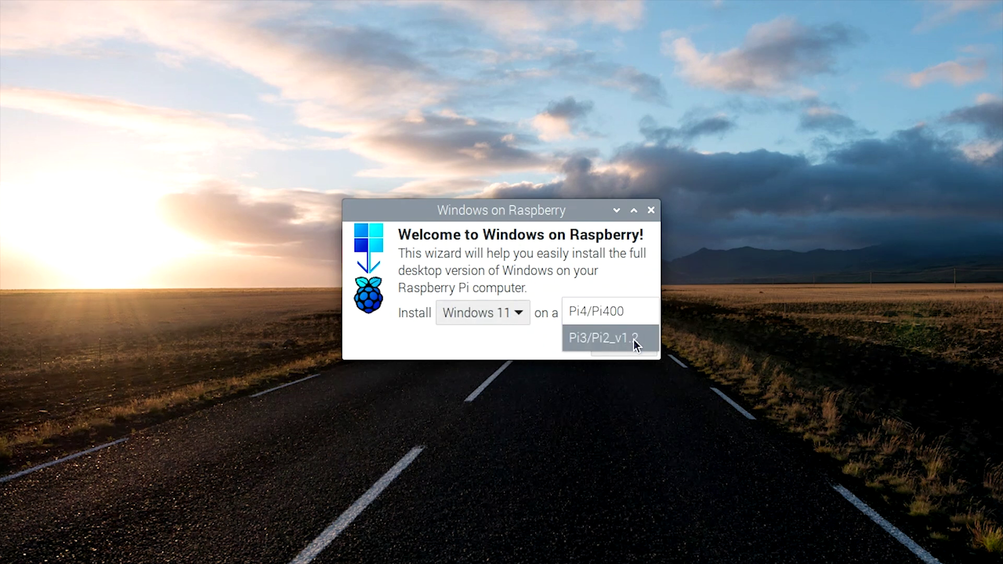
click(627, 312)
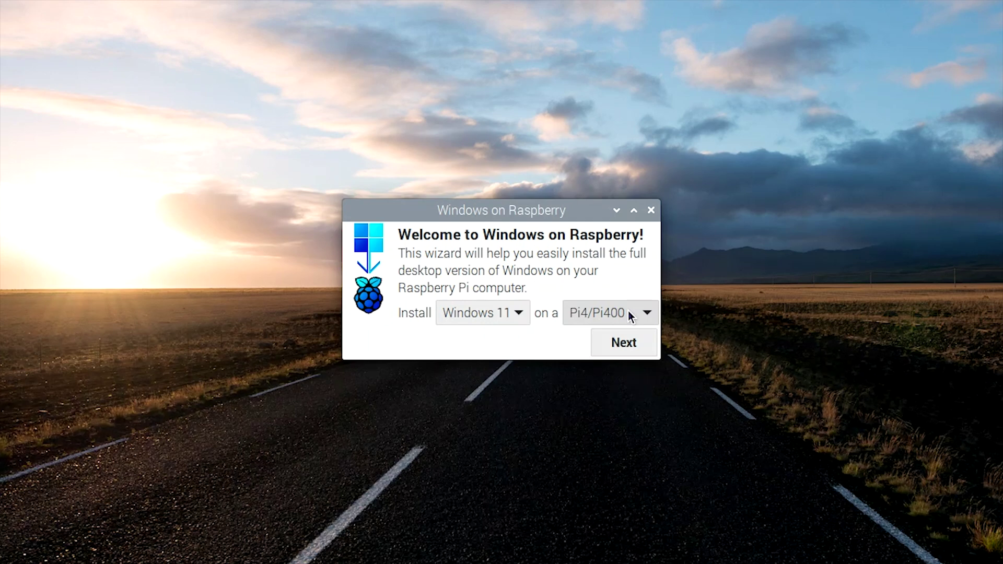
click(628, 347)
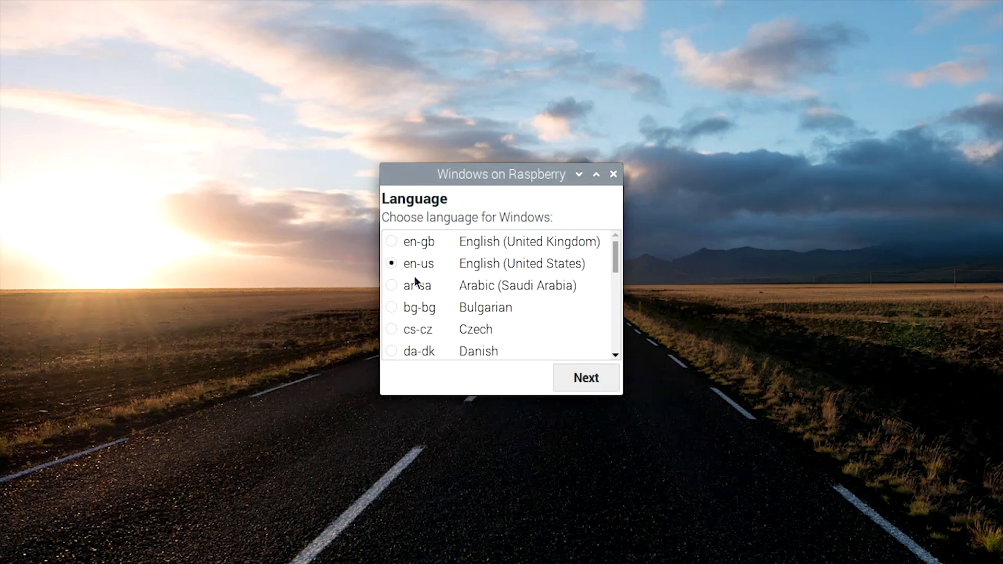
Step: Keep English (United States), refresh drives, and target /dev/sda (238.5GB Sabrent)
click(586, 378)
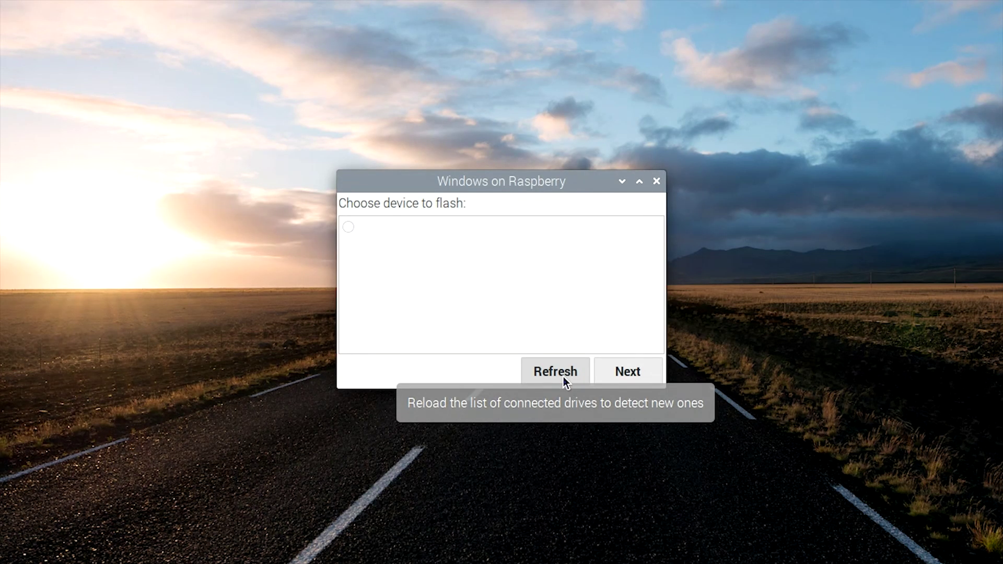
click(562, 377)
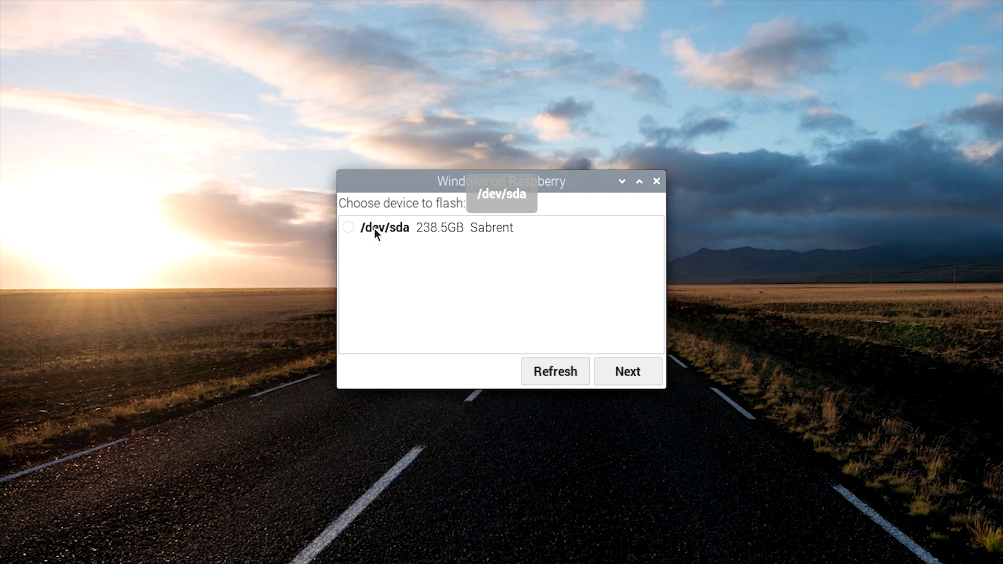
click(346, 227)
click(624, 370)
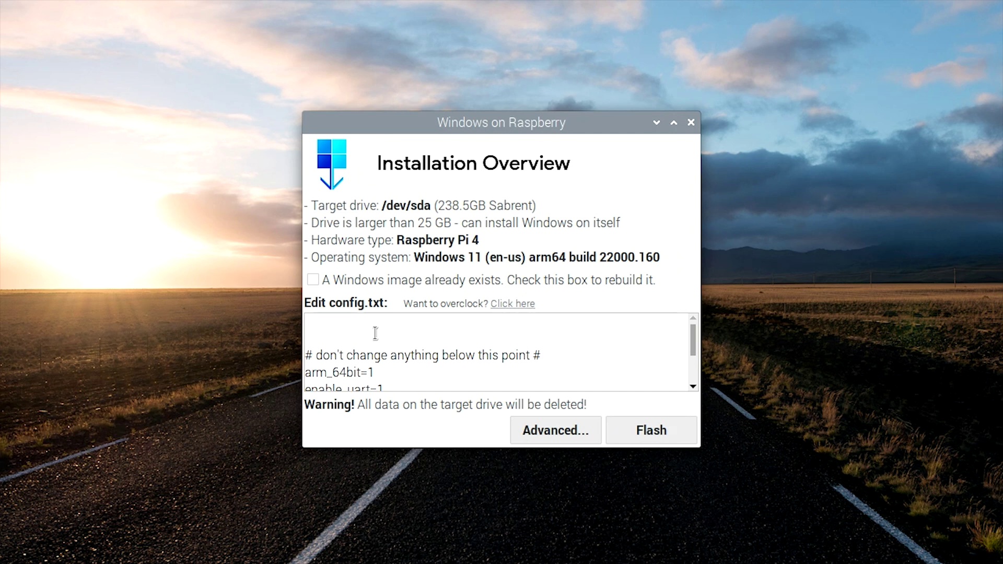
Step: Scroll through the config.txt contents and open the overclocking tips in Geany
scroll(375, 342, down, 5)
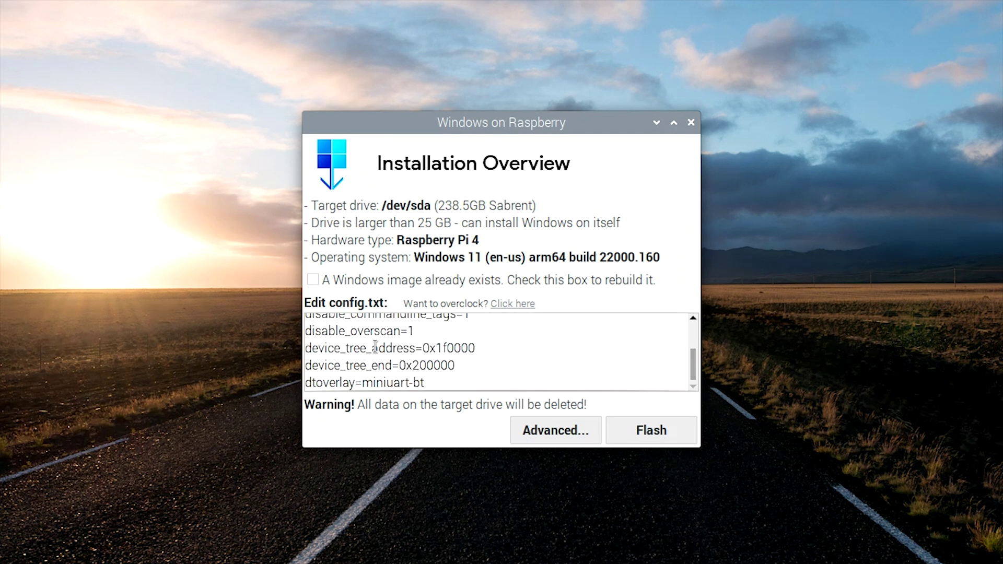
scroll(375, 346, up, 5)
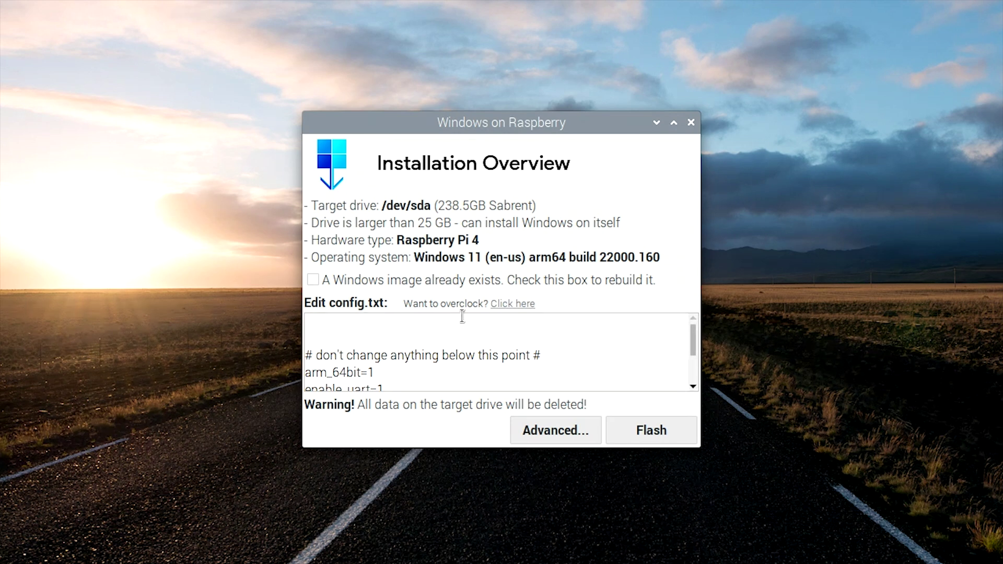
click(506, 306)
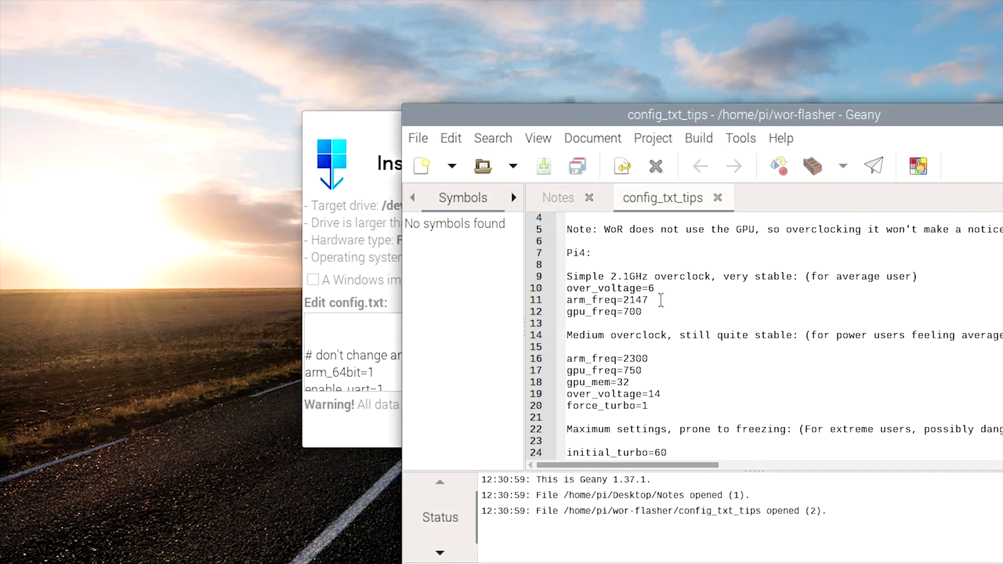
Step: Copy the 2.1GHz overclock lines 10–12 from config_txt_tips, then leave Geany for the installer
drag(655, 311, 559, 287)
right_click(594, 296)
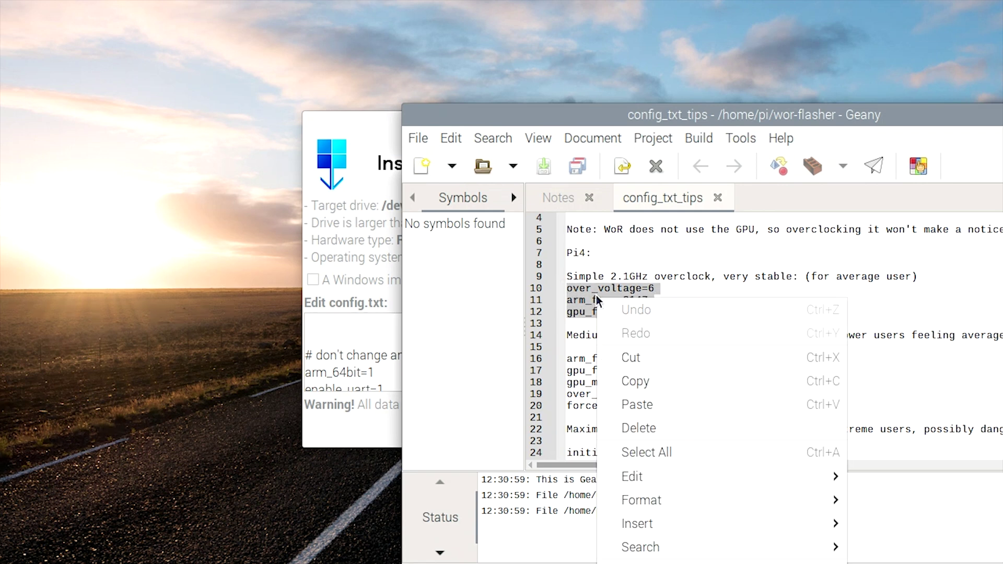
click(638, 380)
key(ctrl+q)
Step: Paste the overclock lines atop config.txt, set over_voltage=10 and arm_freq=2300, and delete gpu_freq
click(376, 327)
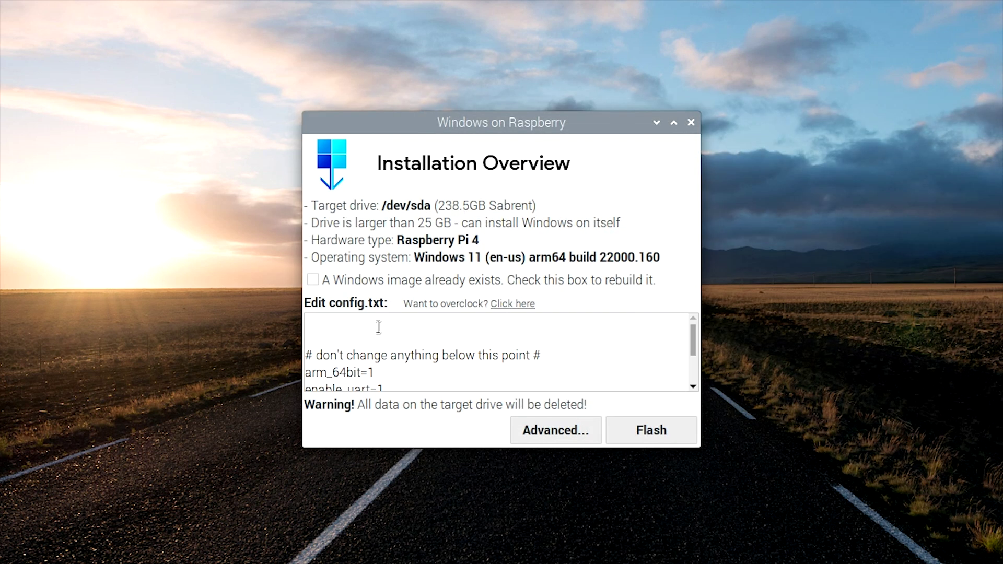
right_click(338, 325)
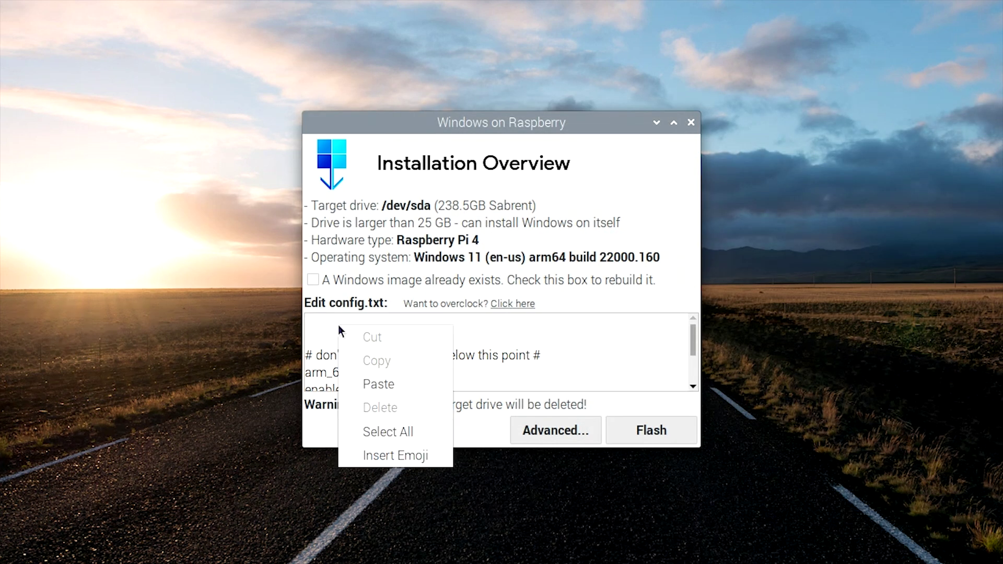
click(379, 382)
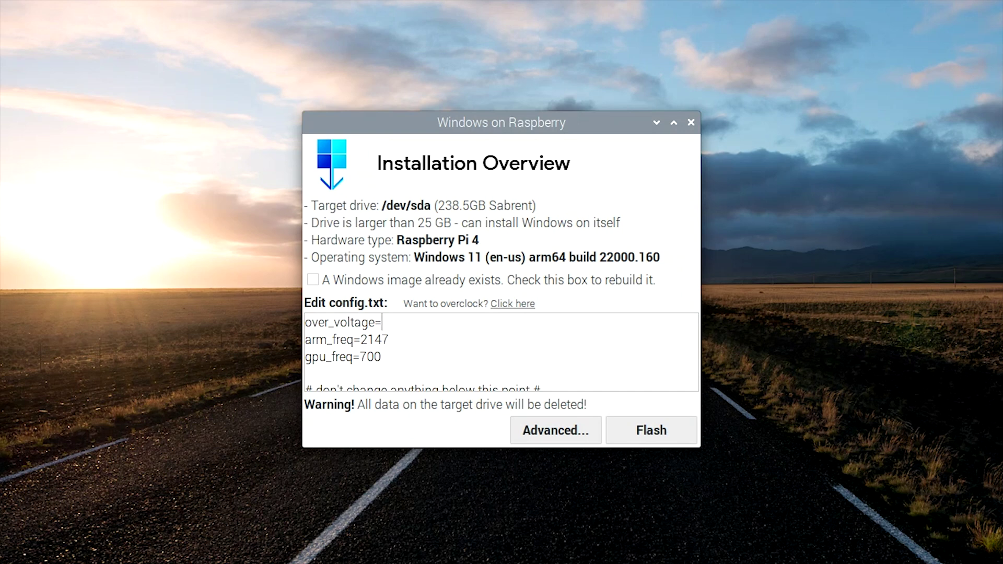
text(10)
text(300)
key(BackSpace)
key(BackSpace)
key(BackSpace)
key(BackSpace)
key(BackSpace)
key(BackSpace)
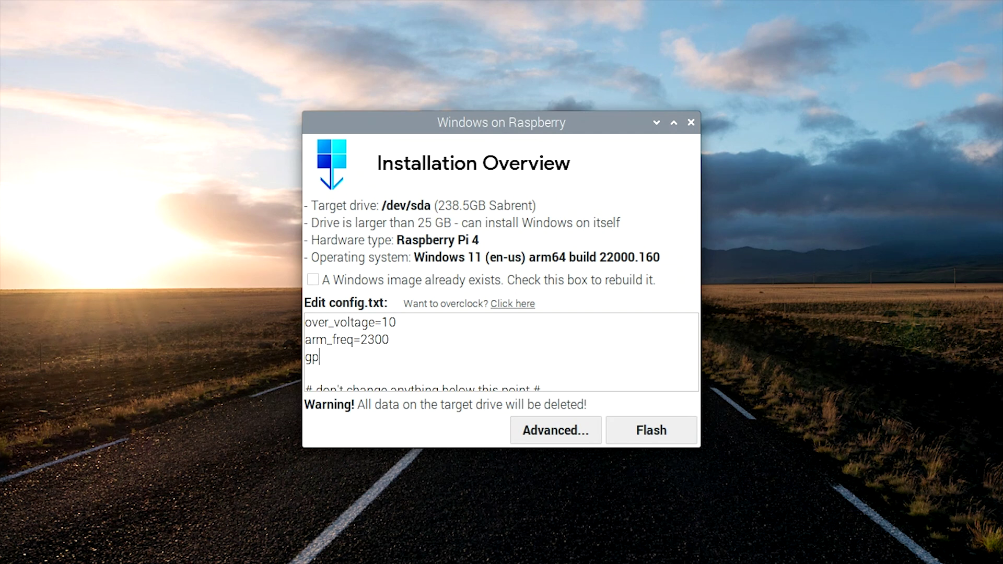
key(BackSpace)
key(BackSpace)
key(BackSpace)
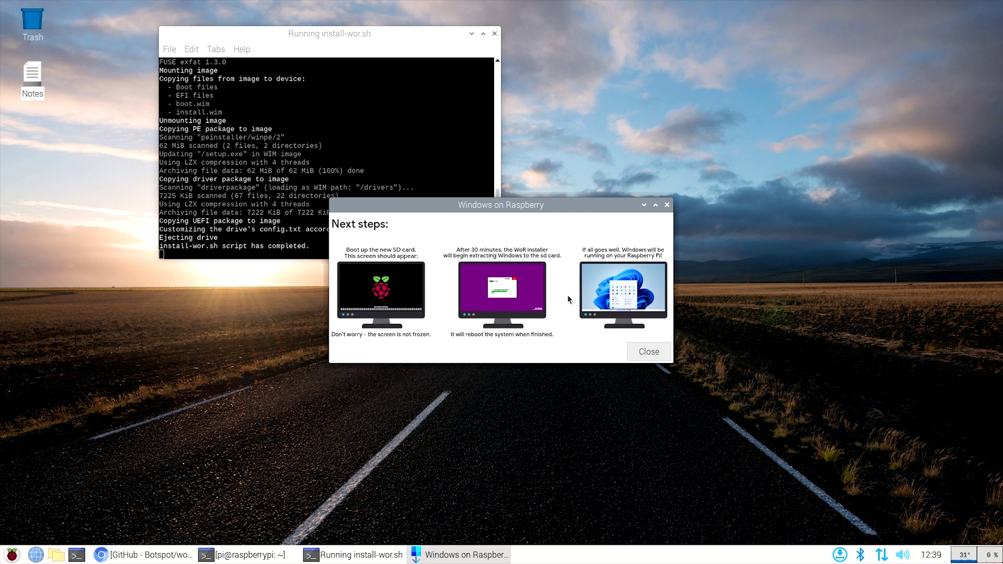
Step: Close the Next steps dialog and open Logout's shutdown options from the Raspberry Pi menu
click(649, 351)
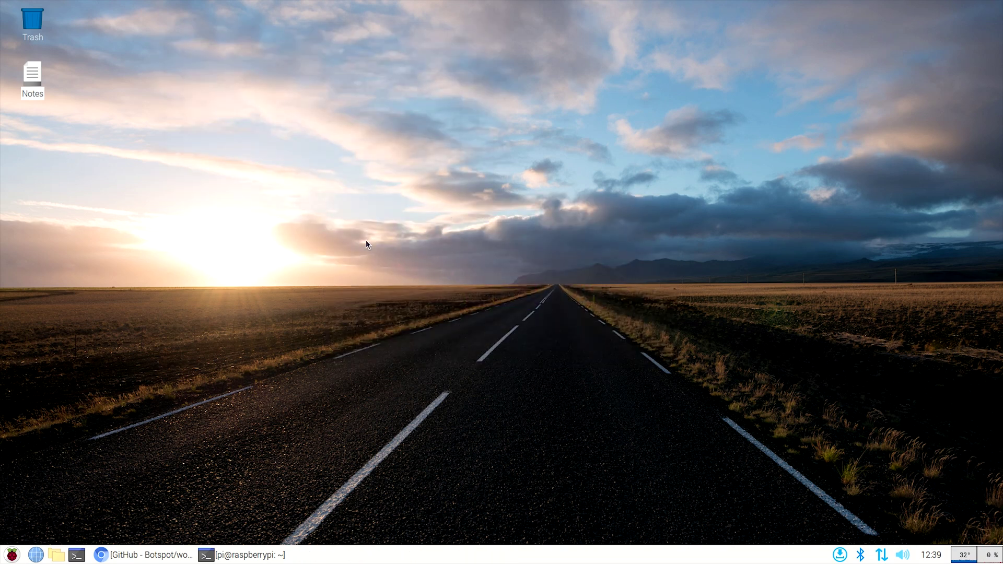
click(11, 554)
click(50, 536)
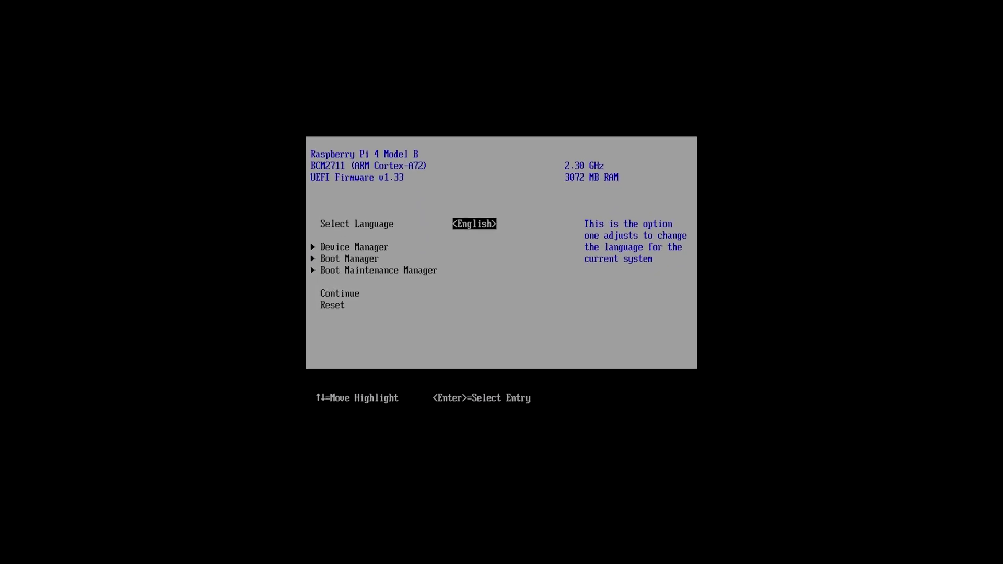
Step: Navigate to Device Manager > Raspberry Pi Configuration > Advanced Configuration
key(Down)
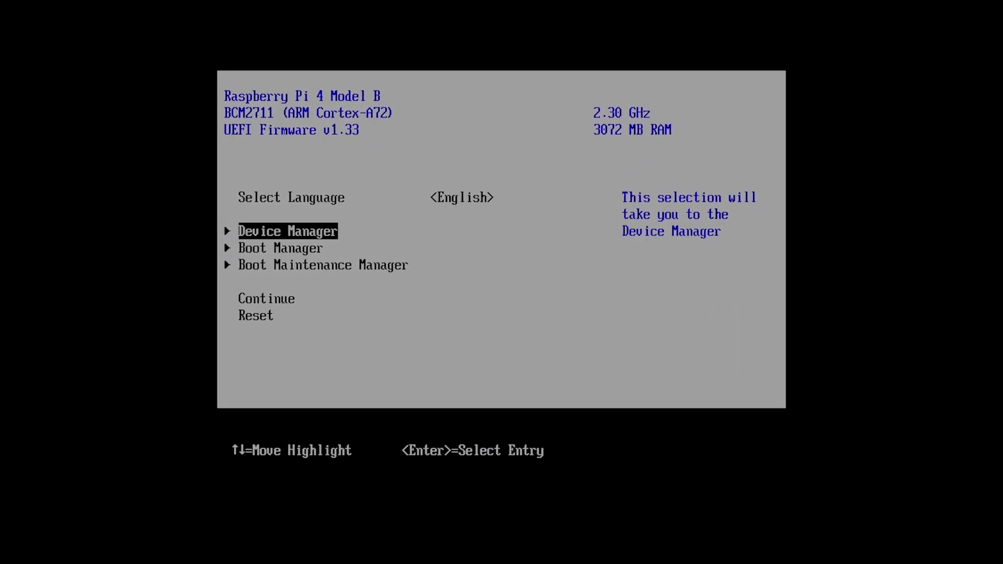
key(Return)
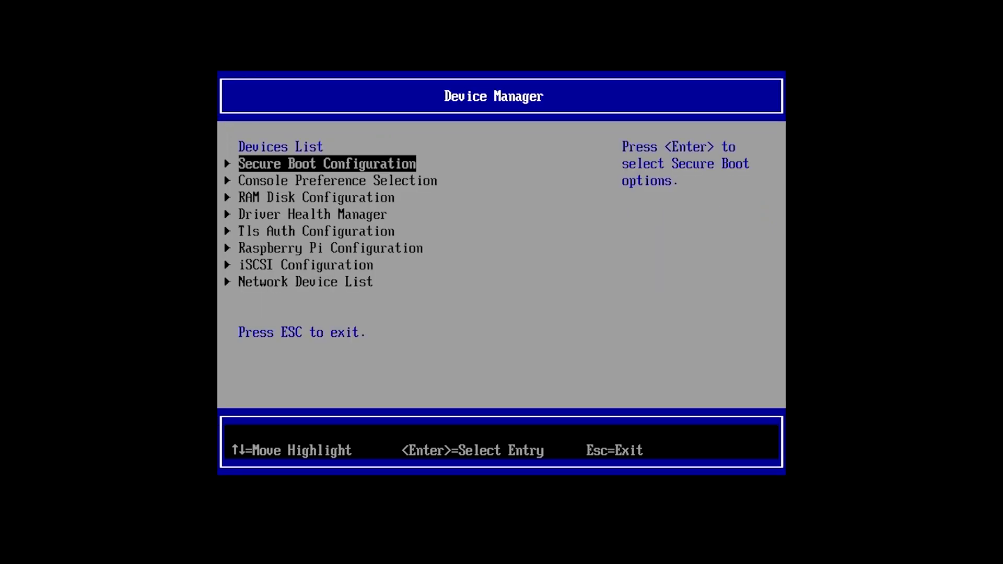
key(Down)
key(Down)
key(Down)
key(Down)
key(Down)
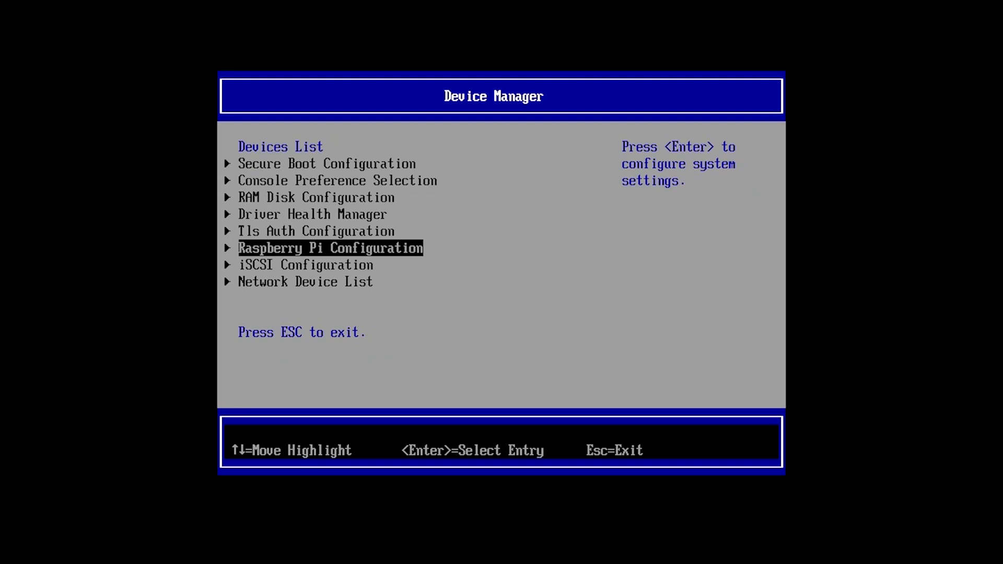
key(Return)
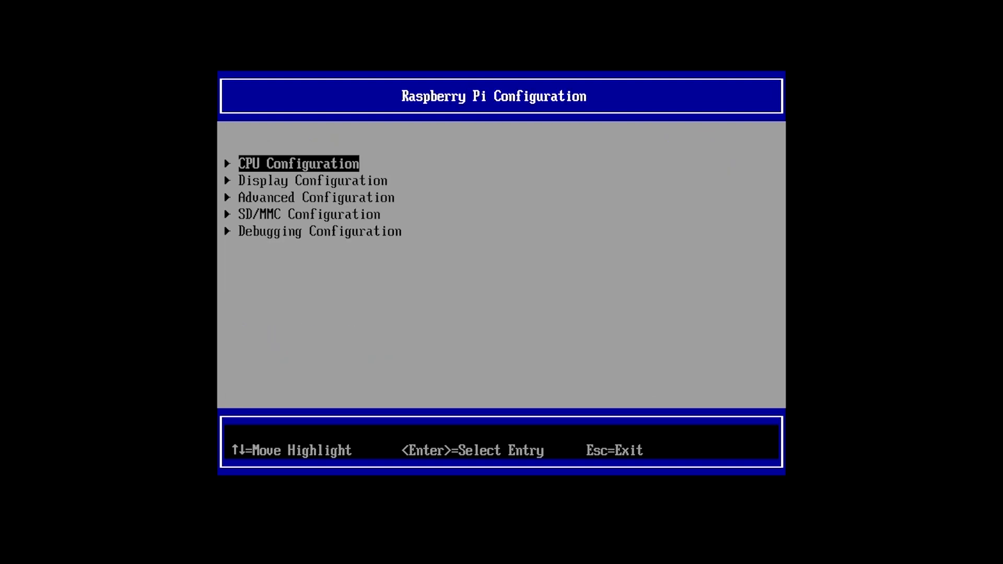
key(Down)
key(Down)
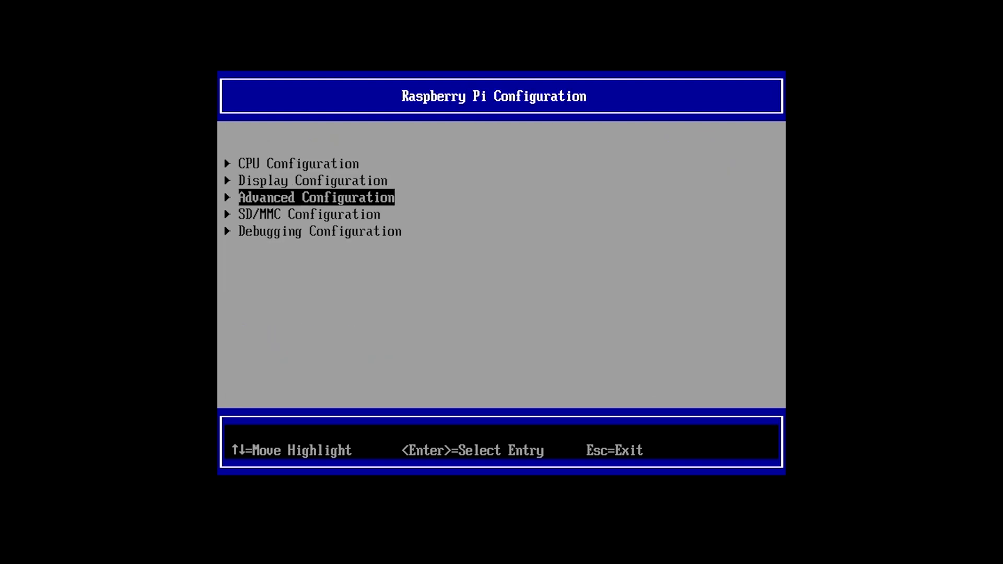
key(Return)
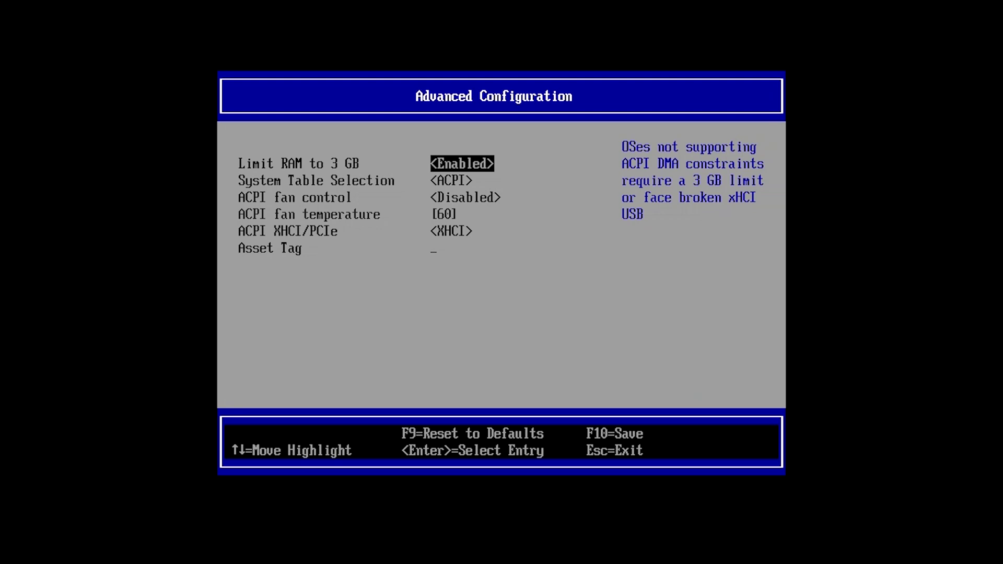
Step: Set Limit RAM to 3 GB to Disabled, save with Y, and return to the front page
key(Return)
key(Up)
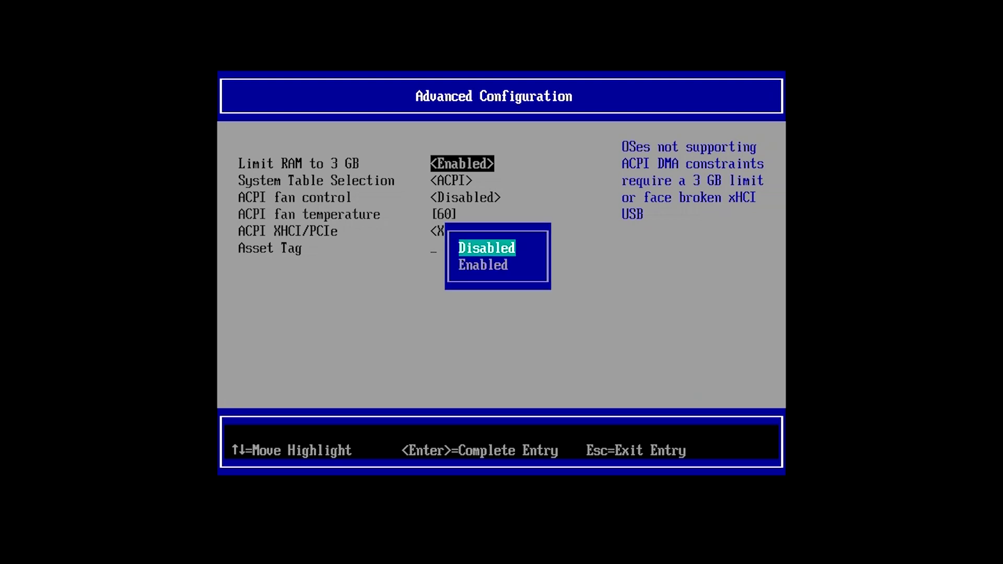
key(Return)
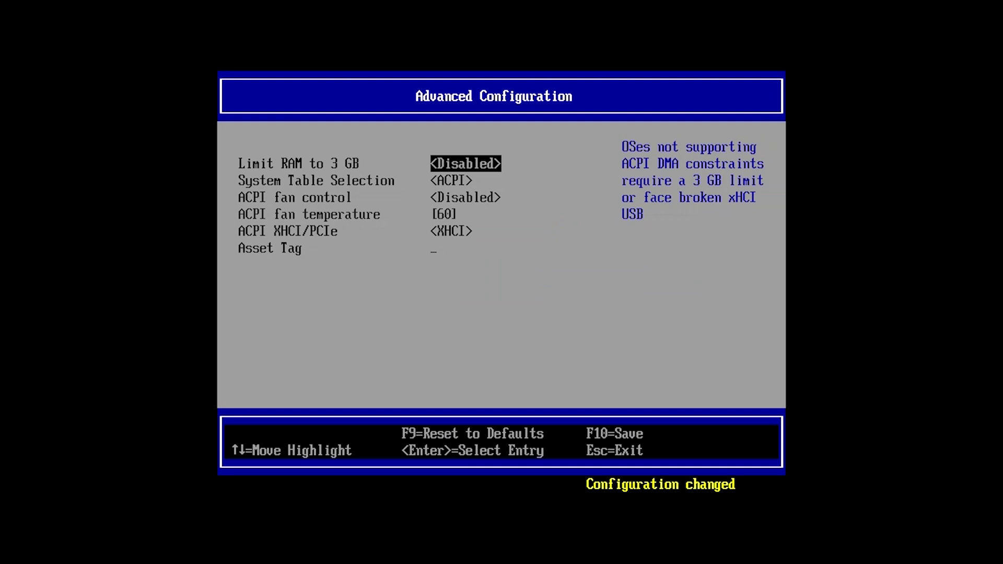
key(Escape)
key(Escape)
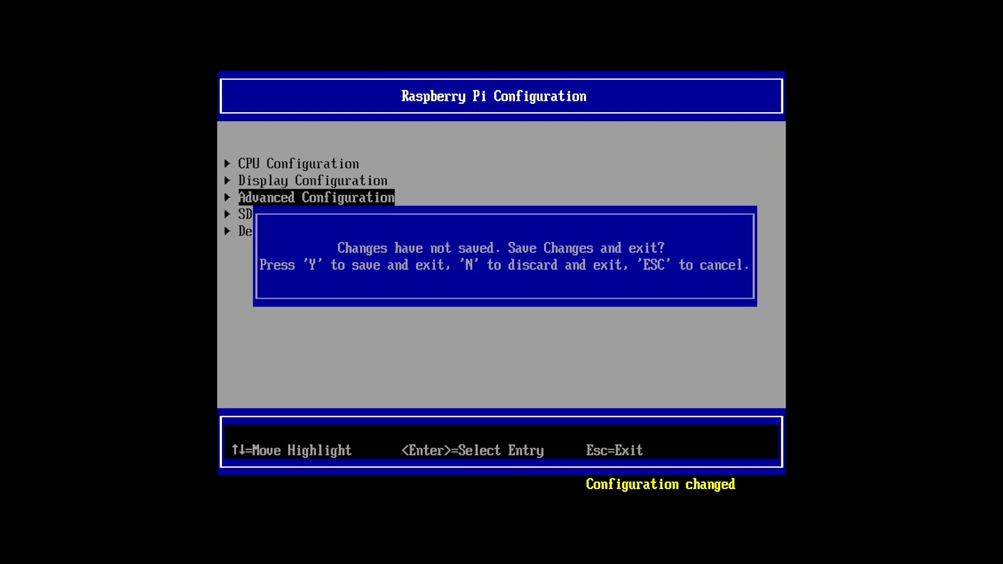
key(y)
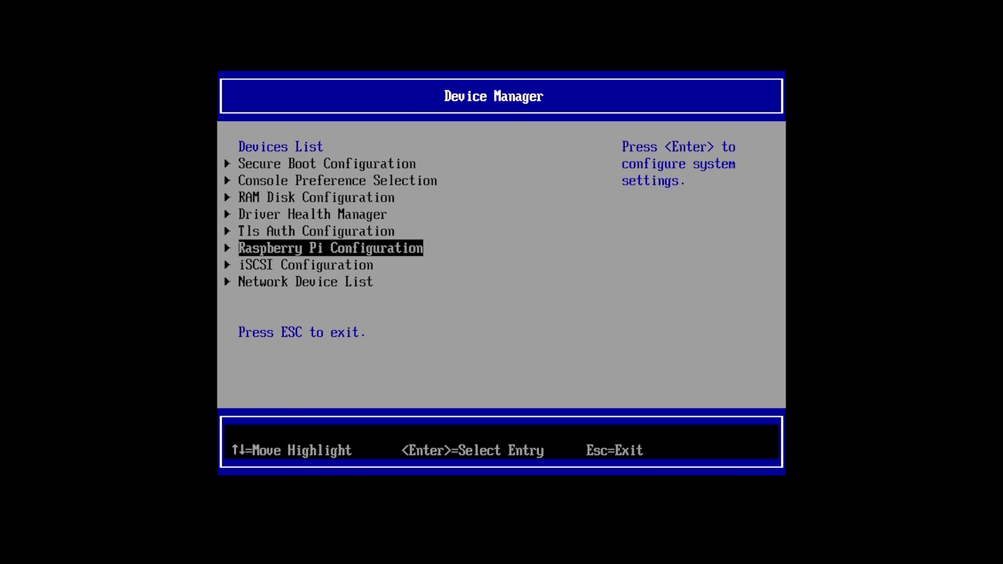
key(Escape)
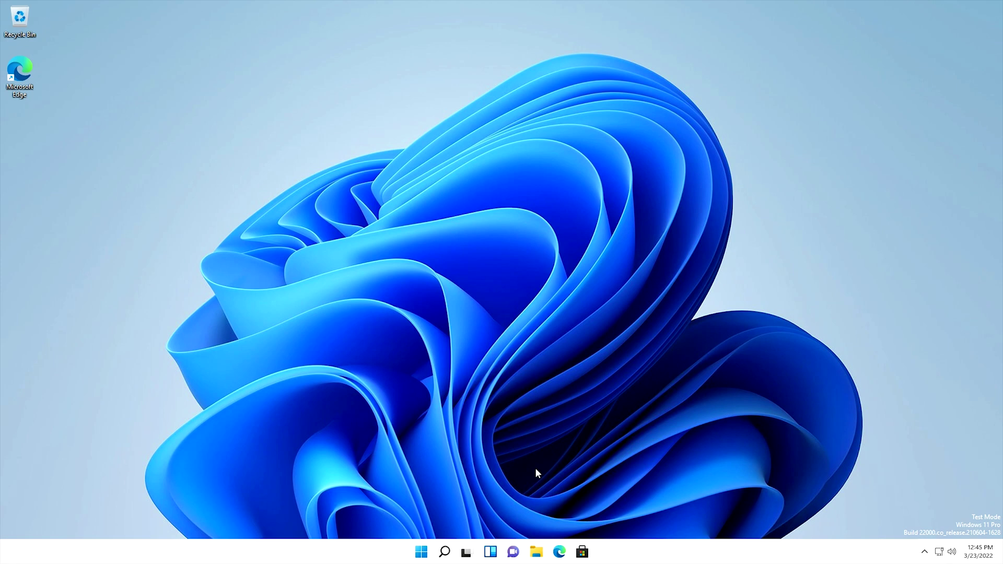
Step: Launch Settings from the Start menu and open System > About
click(422, 554)
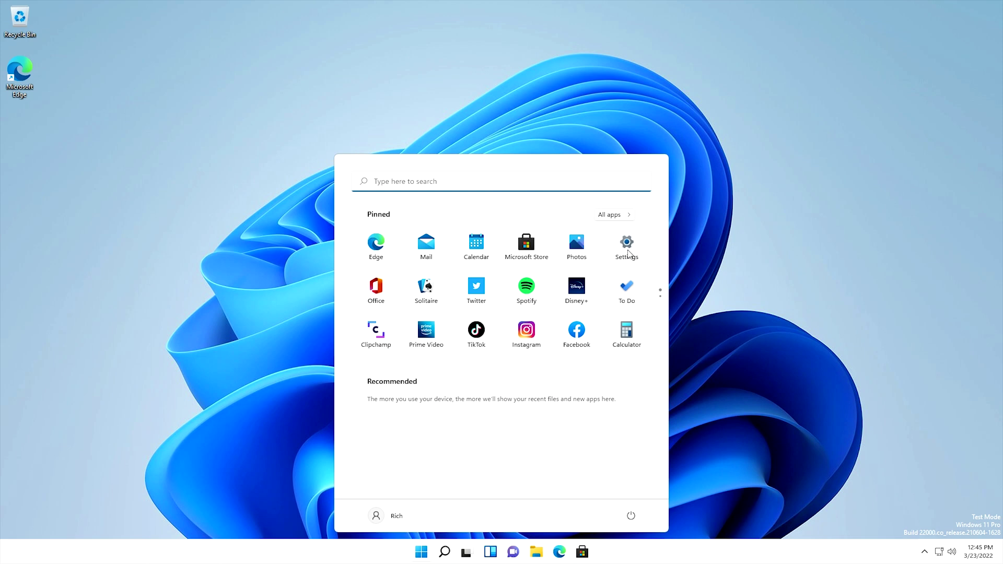
click(627, 254)
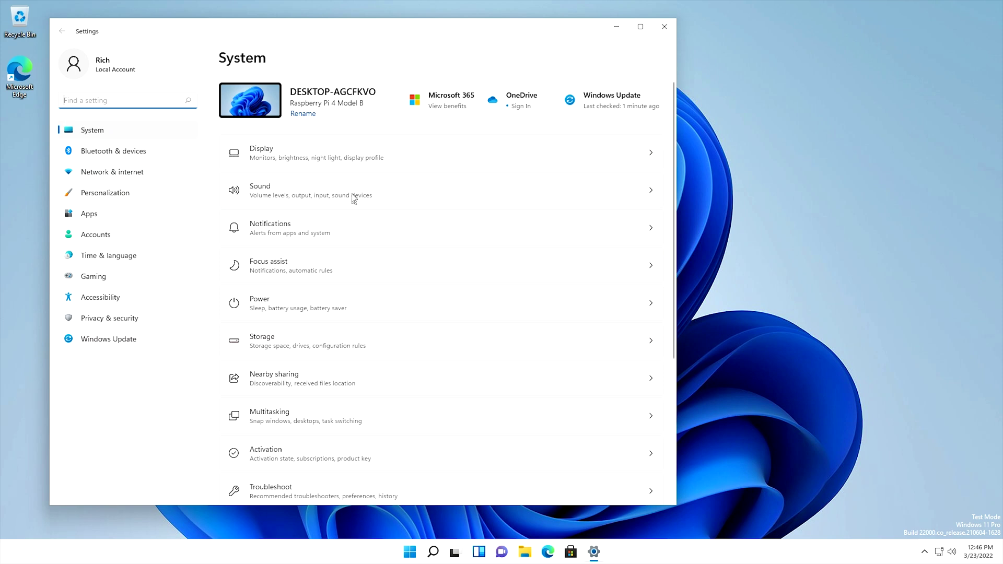
scroll(363, 250, down, 4)
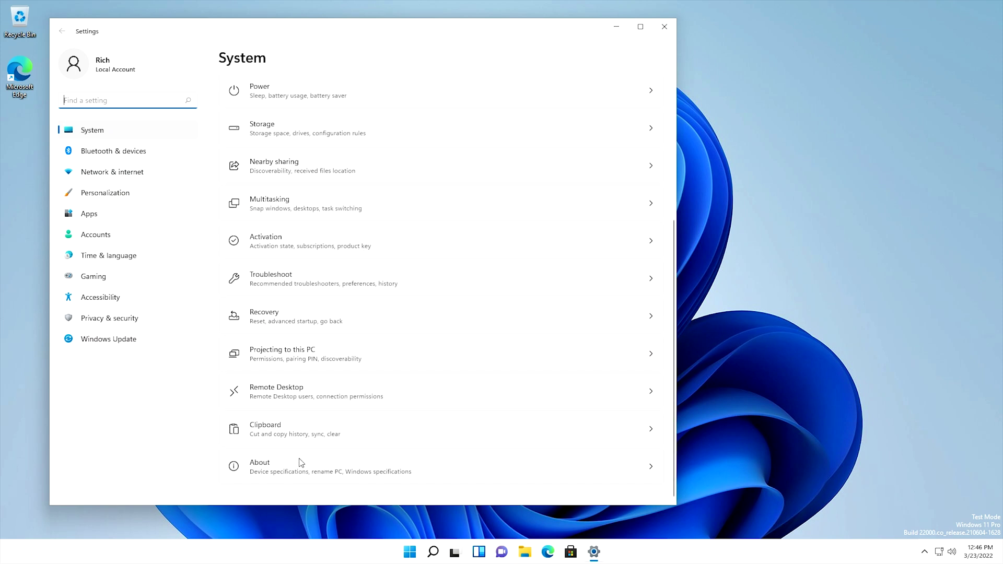
click(301, 462)
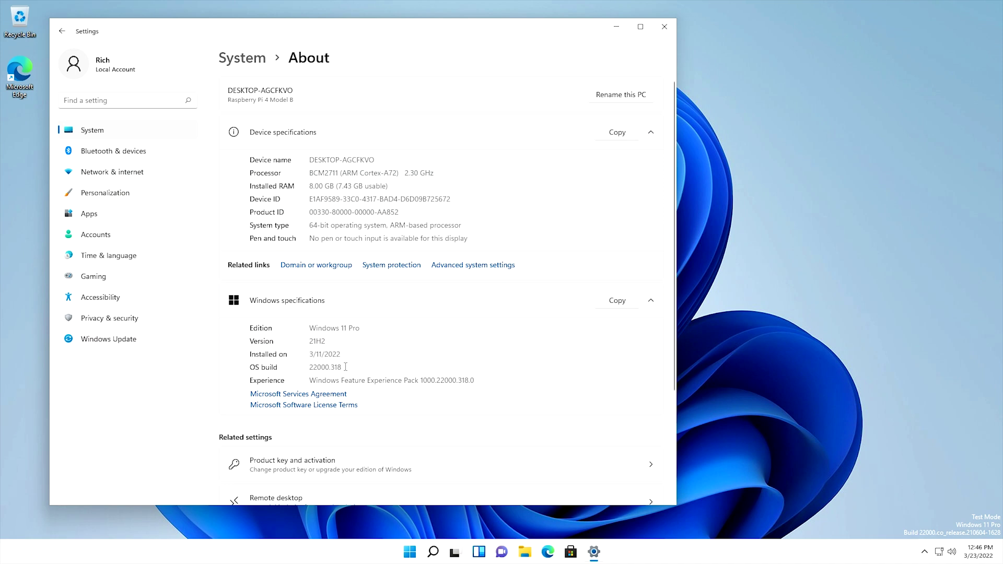
Step: Switch to the Windows Update page in the Settings sidebar
click(128, 343)
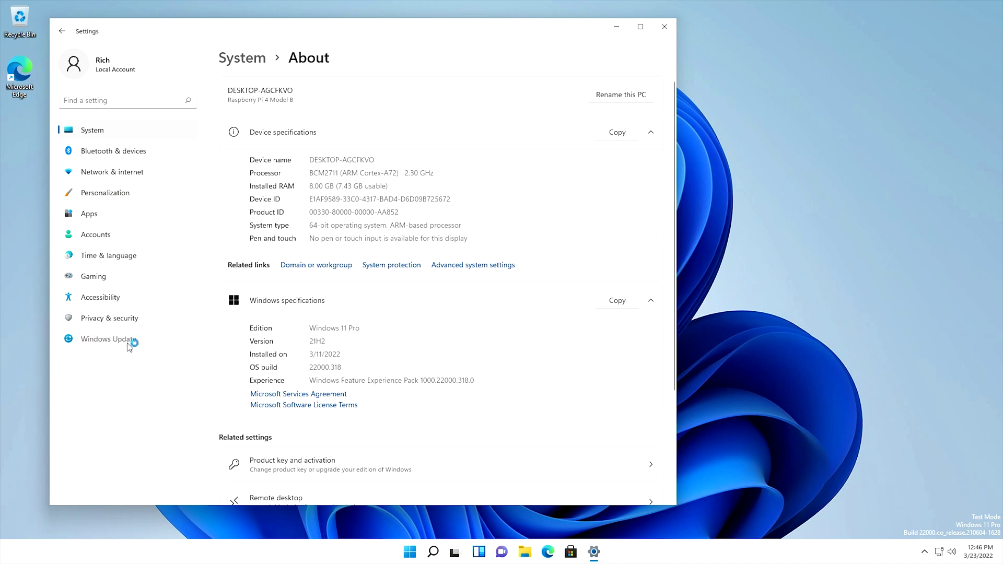